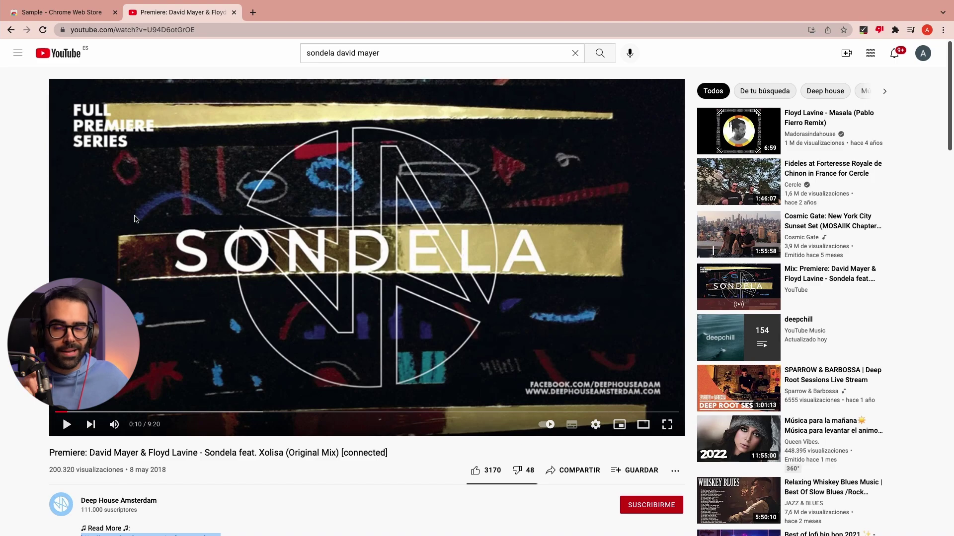
Step: Record a section of the Sondela track playing on YouTube with the Sample browser extension, and trim the start of the recorded sample
{"action": "left_click", "coordinate": [88, 13]}
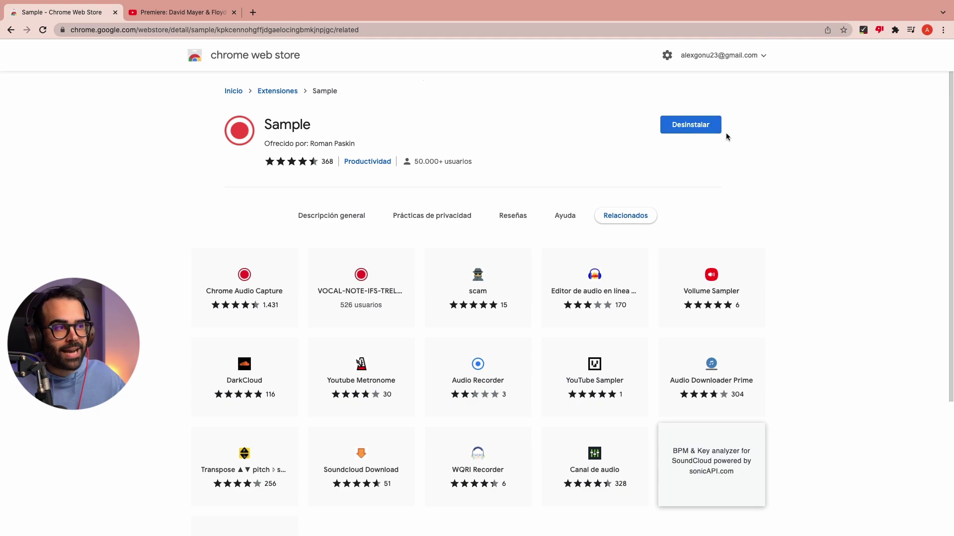
{"action": "key", "text": "ctrl+Tab"}
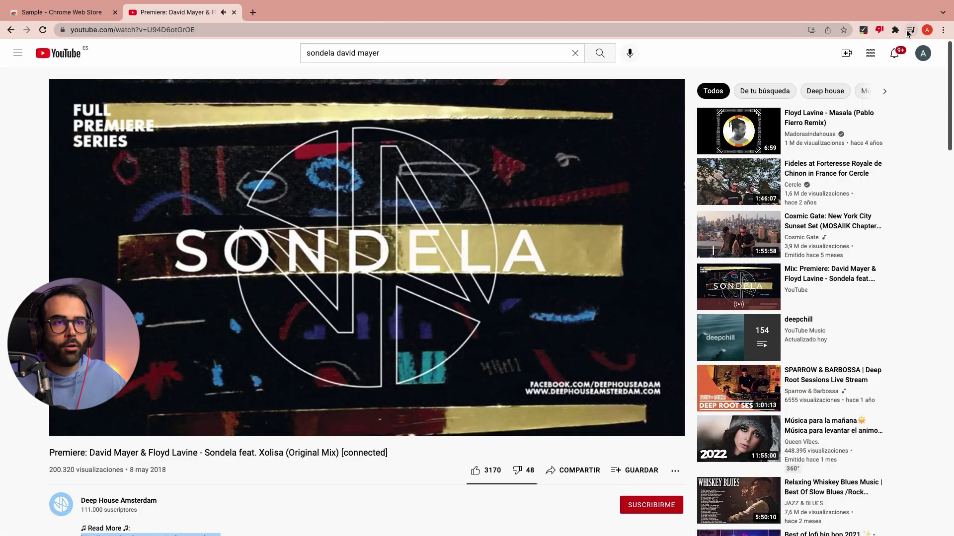
{"action": "left_click", "coordinate": [890, 32]}
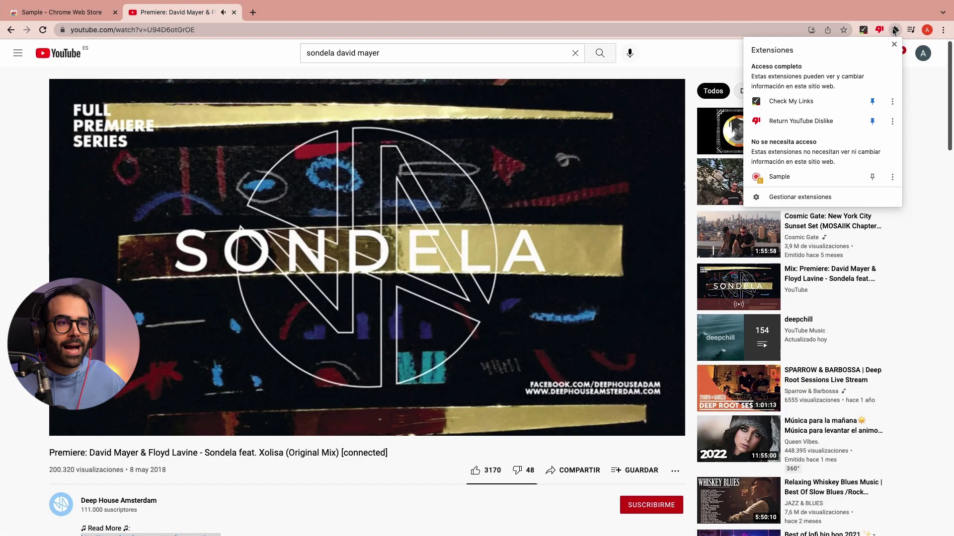
{"action": "left_click", "coordinate": [773, 178]}
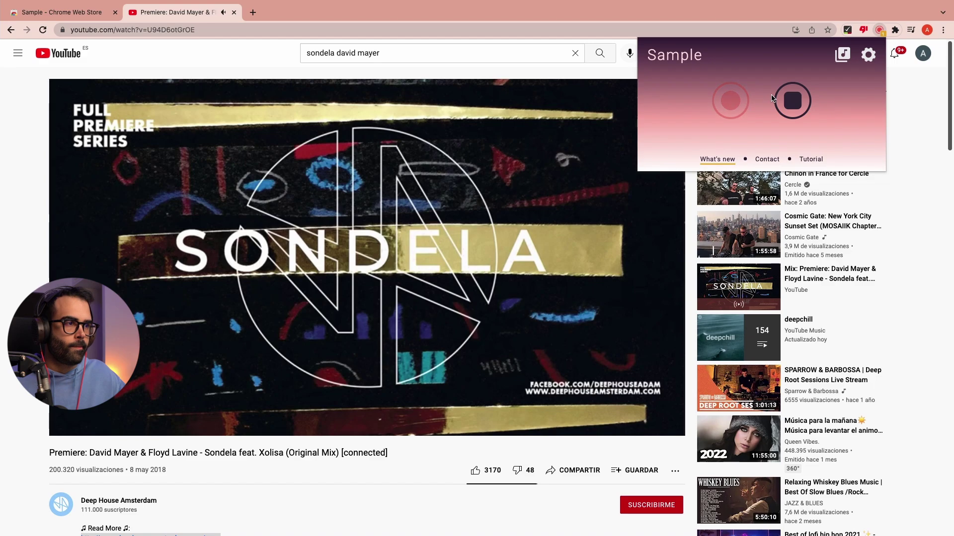
{"action": "left_click", "coordinate": [774, 99]}
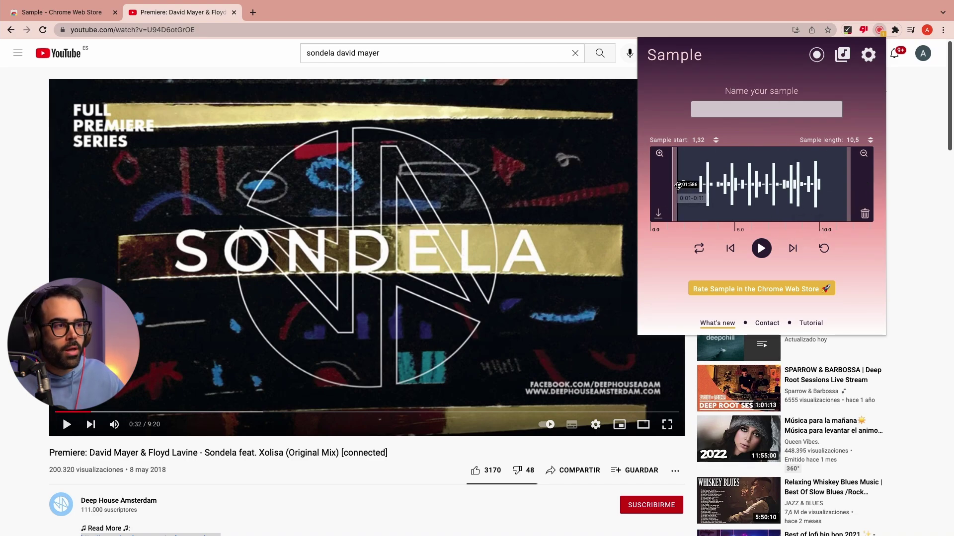
{"action": "mouse_move", "coordinate": [704, 185]}
{"action": "left_mouse_down"}
{"action": "mouse_move", "coordinate": [728, 186]}
{"action": "mouse_move", "coordinate": [707, 191]}
{"action": "left_mouse_up"}
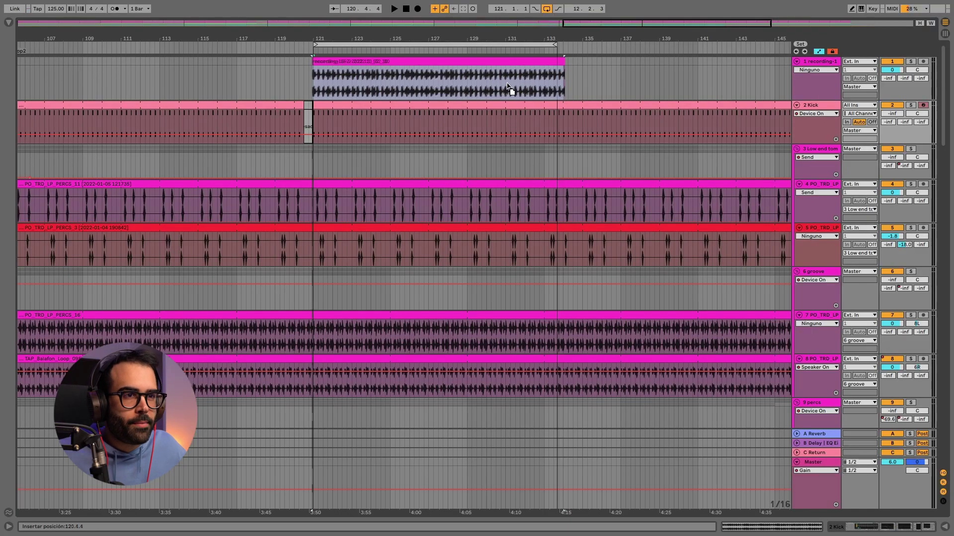
Step: In Ableton Live, place the recorded sample at bar 121 on the first track and put that track in a group
{"action": "left_click_drag", "start_coordinate": [507, 86], "coordinate": [506, 85]}
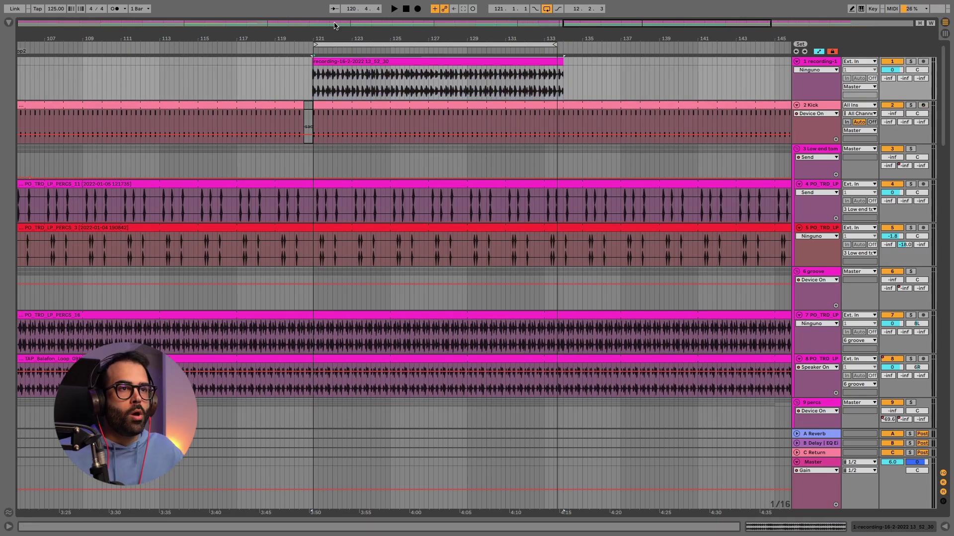
{"action": "left_click_drag", "start_coordinate": [322, 35], "coordinate": [291, 63]}
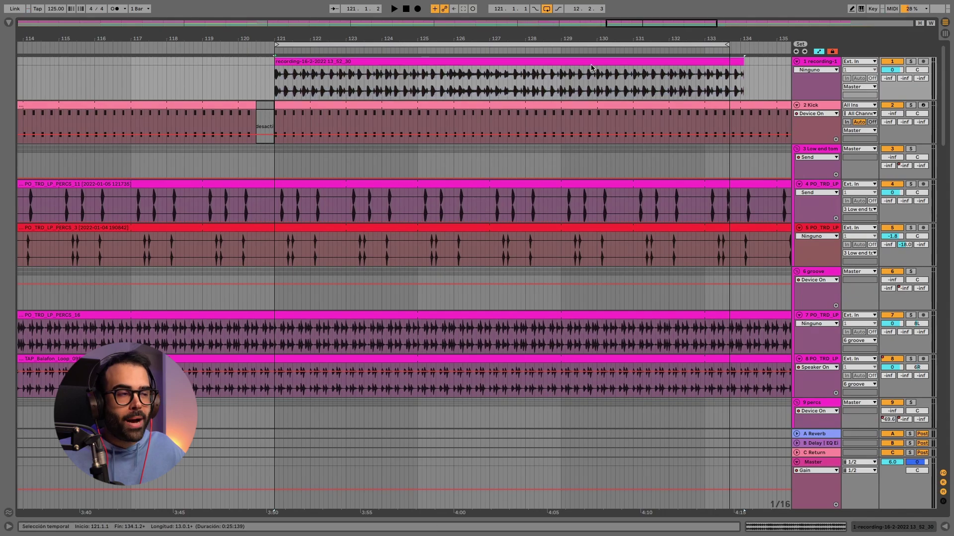
{"action": "right_click", "coordinate": [813, 64]}
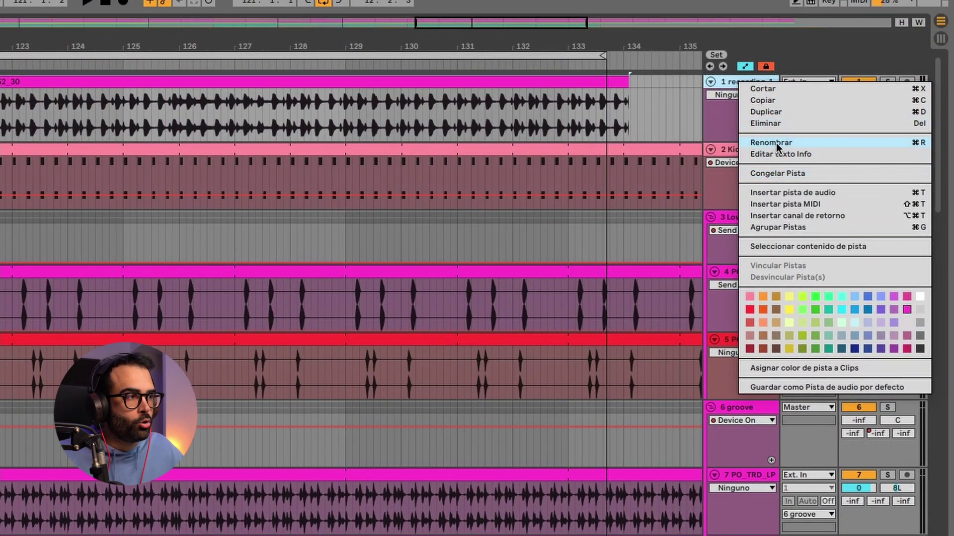
{"action": "left_click", "coordinate": [776, 226]}
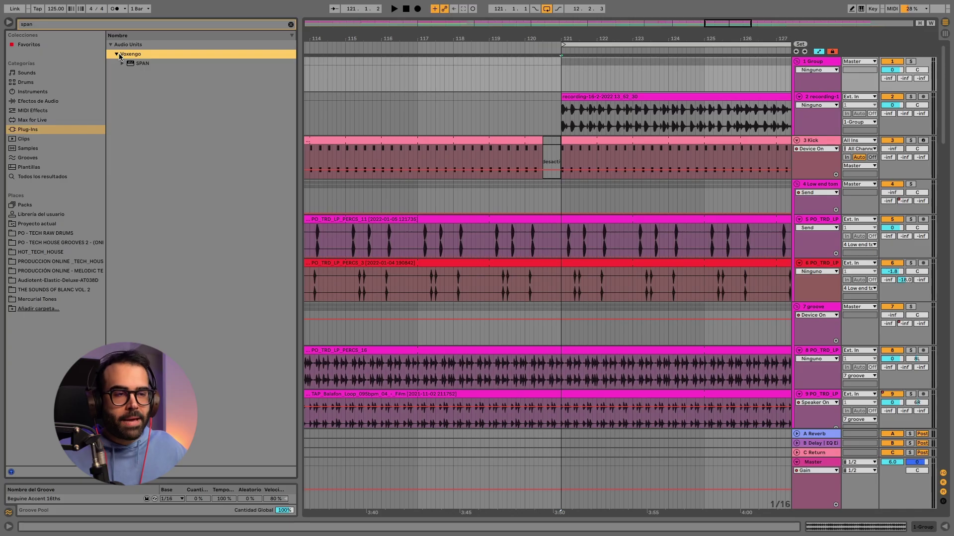
Step: Add the Voxengo SPAN analyzer to the reference track's group and play the arrangement through it
{"action": "left_click_drag", "start_coordinate": [141, 65], "coordinate": [801, 126]}
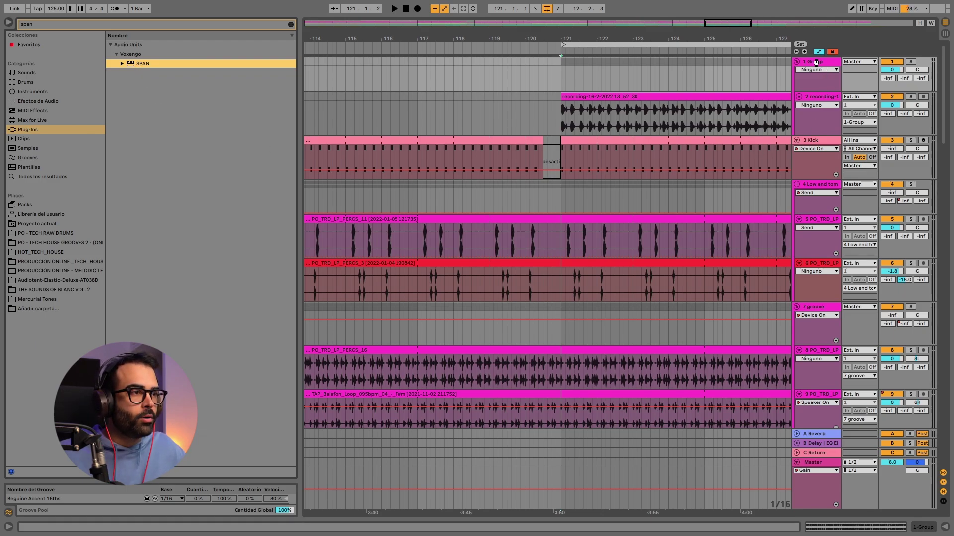
{"action": "left_click_drag", "start_coordinate": [816, 62], "coordinate": [815, 63]}
{"action": "key", "text": "space"}
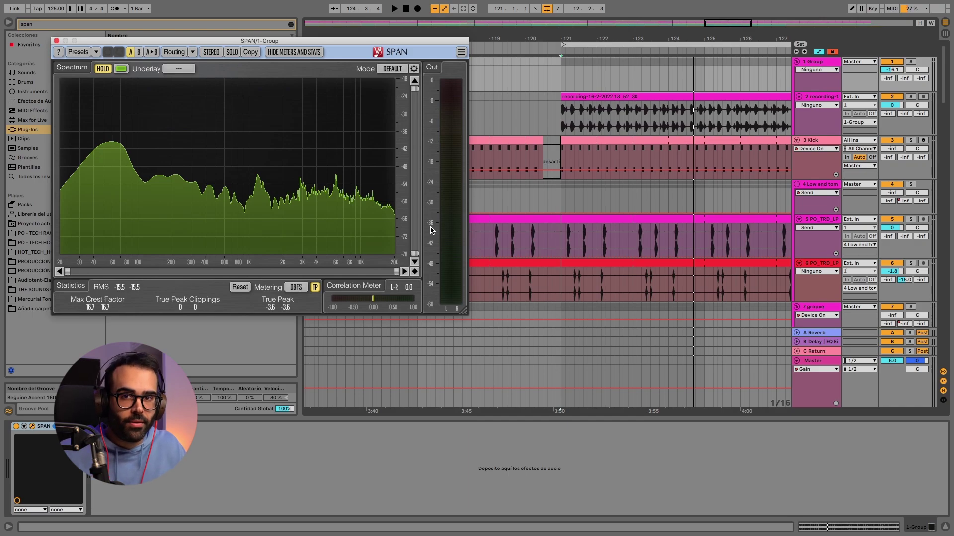
Step: Open the SPAN analyzer on the Master track and arrange its window beside the group's SPAN window
{"action": "left_click", "coordinate": [817, 362]}
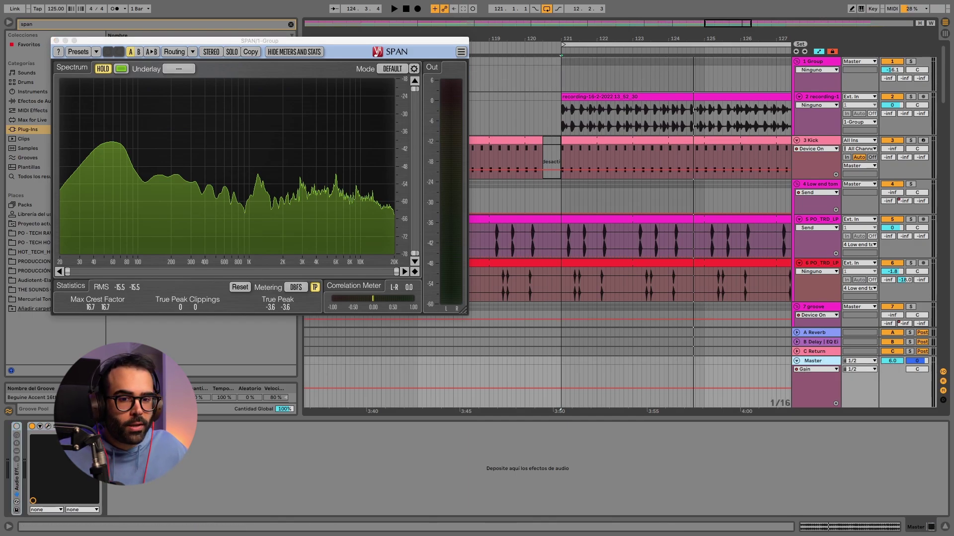
{"action": "left_click", "coordinate": [47, 427]}
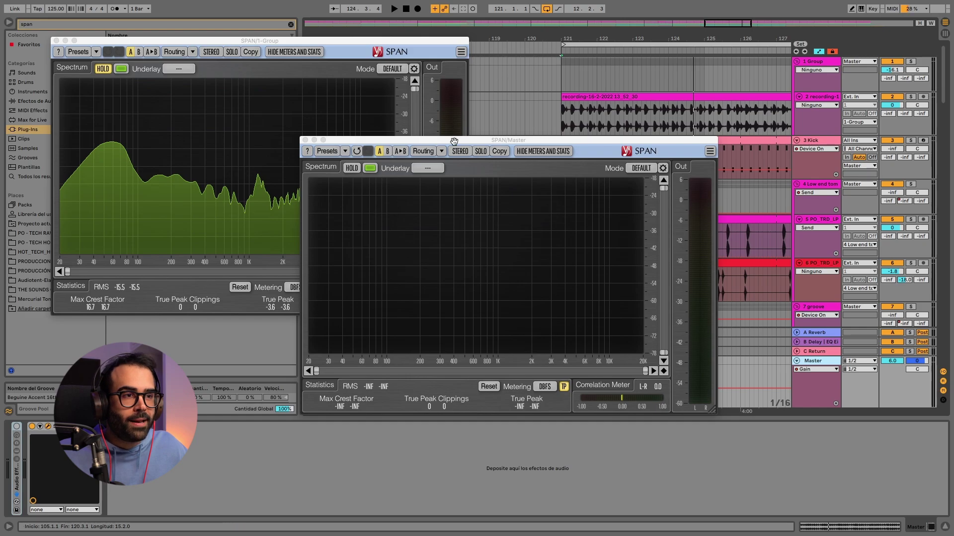
{"action": "left_click_drag", "start_coordinate": [454, 140], "coordinate": [495, 178]}
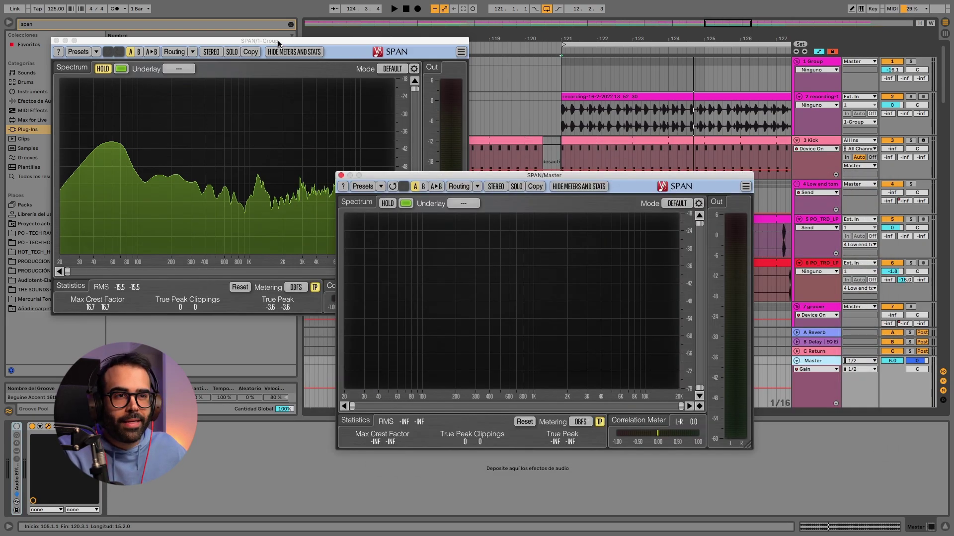
{"action": "left_click_drag", "start_coordinate": [278, 40], "coordinate": [264, 39]}
{"action": "left_click_drag", "start_coordinate": [500, 176], "coordinate": [516, 181]}
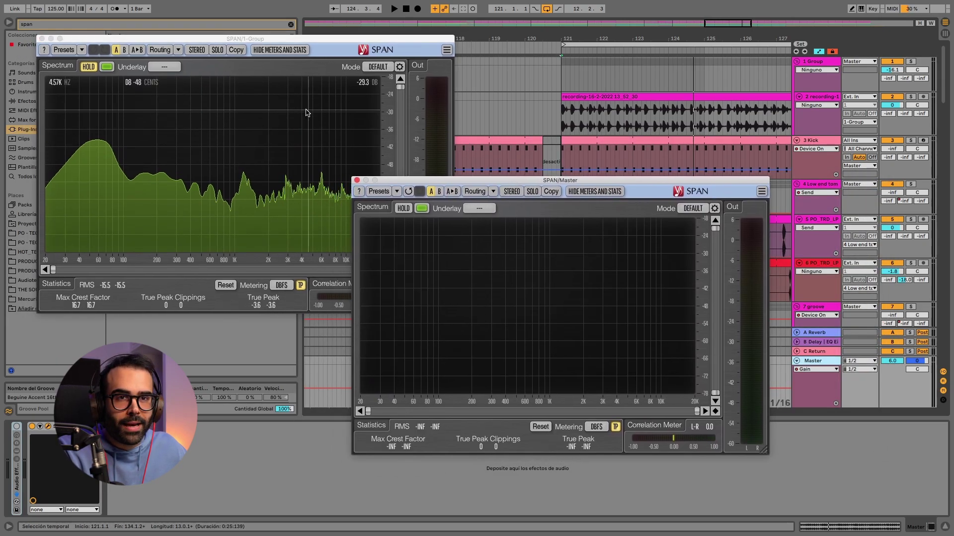
{"action": "left_click", "coordinate": [171, 10]}
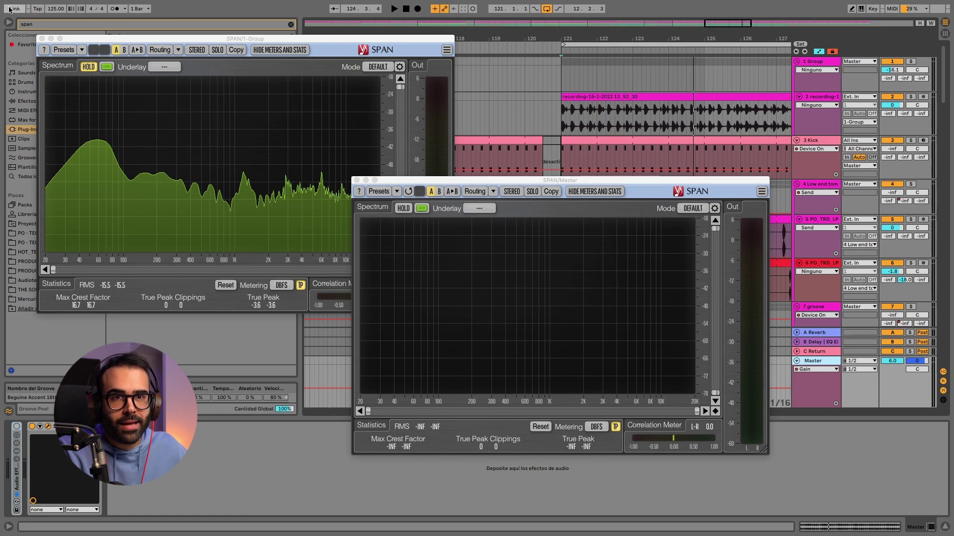
{"action": "left_click", "coordinate": [34, 6]}
{"action": "left_click", "coordinate": [50, 32]}
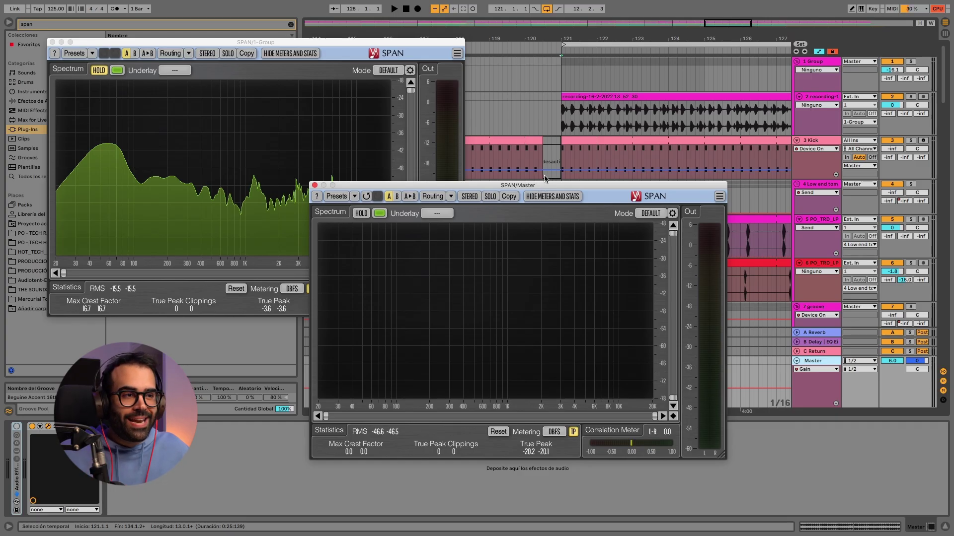
Step: Route the reference group's output to Ext. Out instead of Master, and play the project with the group deactivated
{"action": "mouse_move", "coordinate": [542, 186]}
{"action": "left_mouse_down"}
{"action": "mouse_move", "coordinate": [485, 215]}
{"action": "mouse_move", "coordinate": [542, 186]}
{"action": "left_mouse_up"}
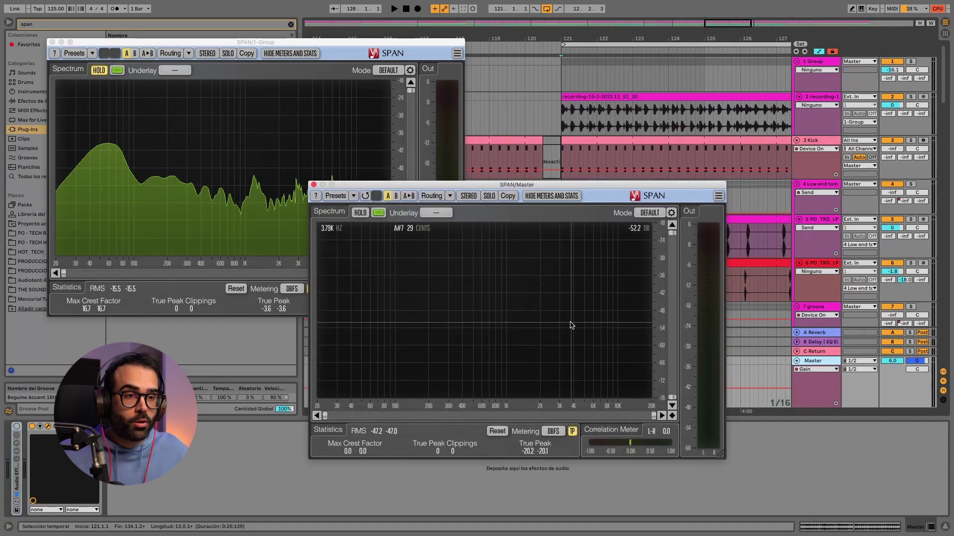
{"action": "left_click_drag", "start_coordinate": [280, 43], "coordinate": [274, 46]}
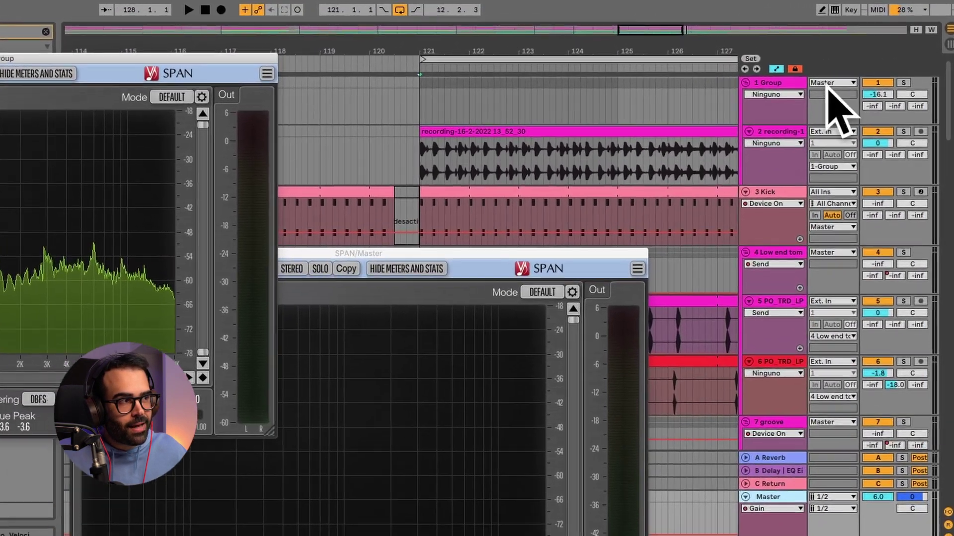
{"action": "left_click", "coordinate": [830, 83]}
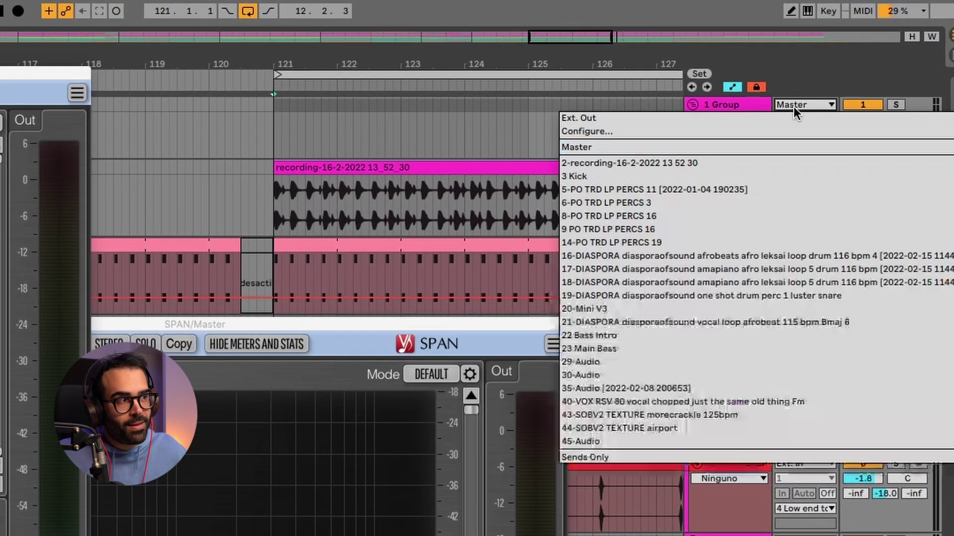
{"action": "left_click", "coordinate": [574, 118]}
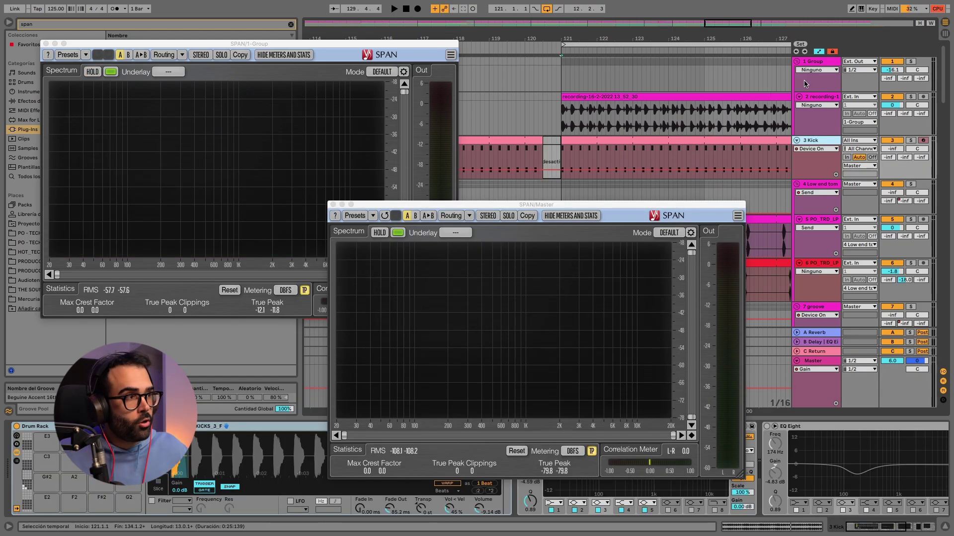
{"action": "left_click", "coordinate": [893, 62]}
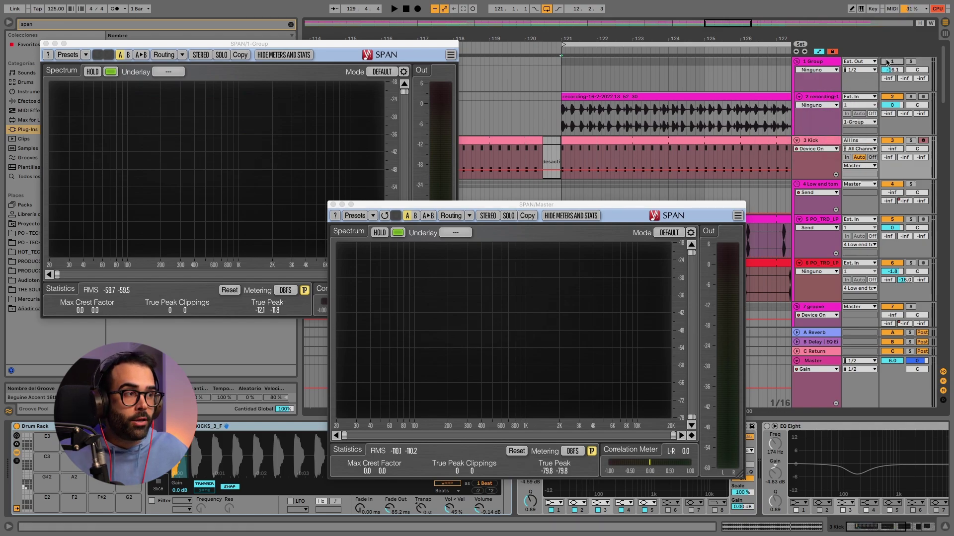
{"action": "key", "text": "space"}
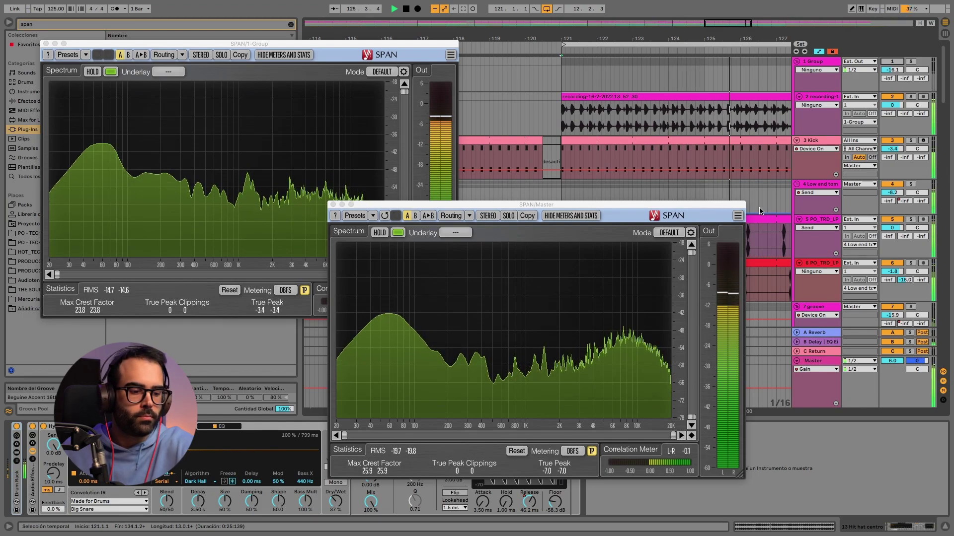
Step: Reposition the Master's SPAN window to compare the held spectrum of the mix with that of the reference group
{"action": "left_click_drag", "start_coordinate": [511, 209], "coordinate": [561, 190]}
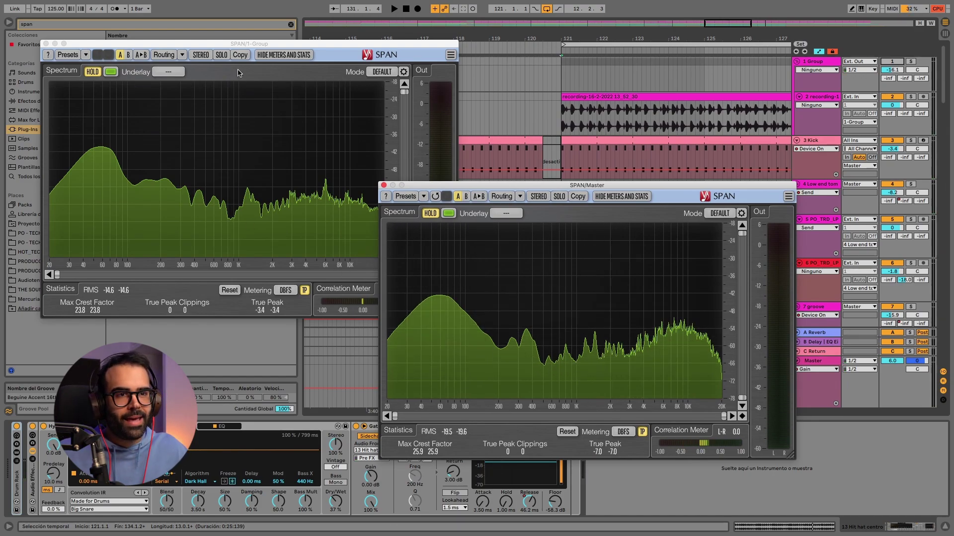
{"action": "left_click", "coordinate": [241, 44]}
{"action": "left_click_drag", "start_coordinate": [537, 188], "coordinate": [529, 179]}
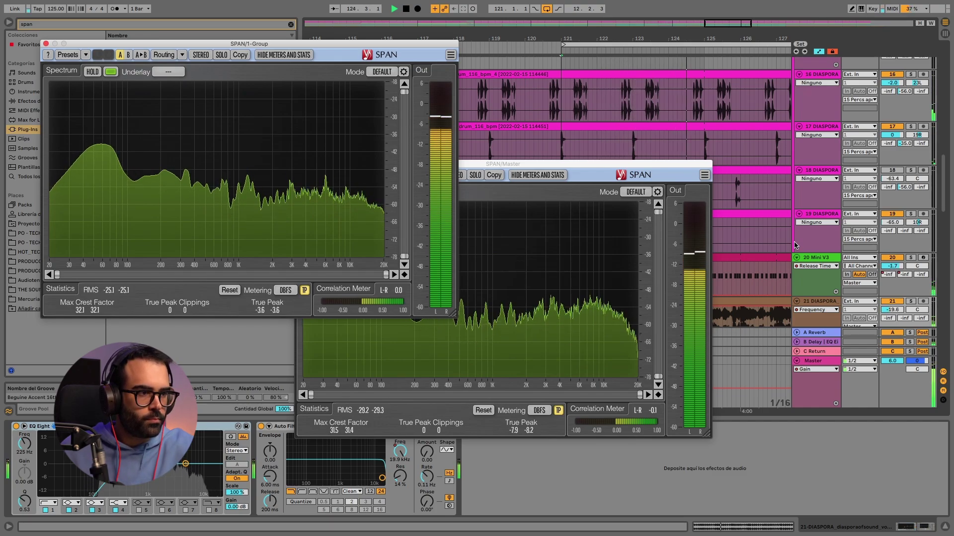
Step: Hold the spectrum in the Master's SPAN analyzer and stop playback
{"action": "left_click", "coordinate": [613, 164]}
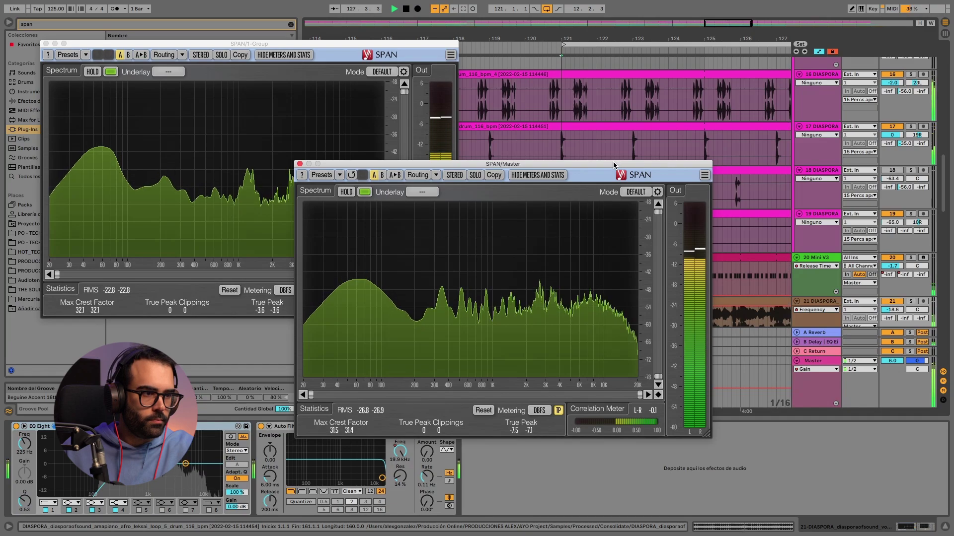
{"action": "left_click", "coordinate": [346, 192]}
{"action": "key", "text": "space"}
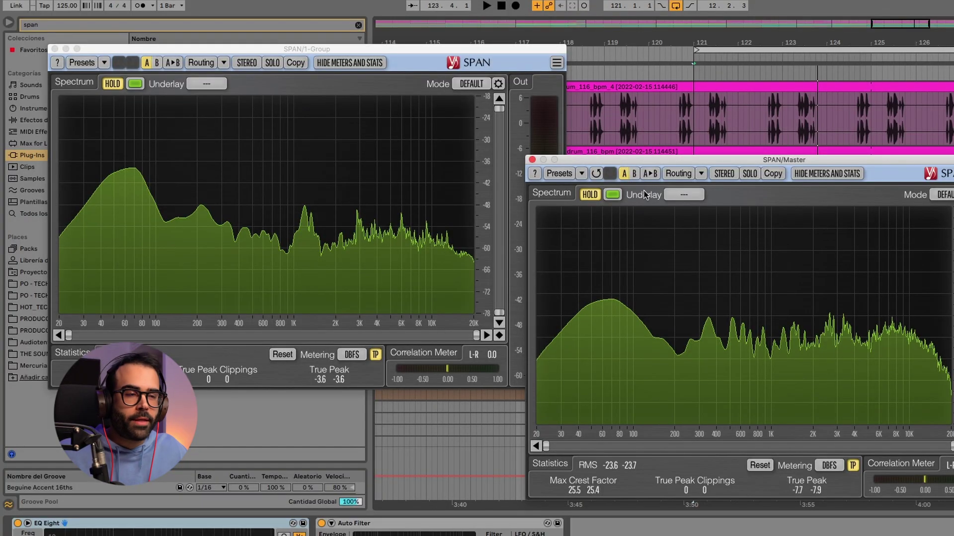
Step: Arrange both SPAN windows to examine the frozen reference and Master spectra side by side
{"action": "left_click_drag", "start_coordinate": [635, 162], "coordinate": [634, 168]}
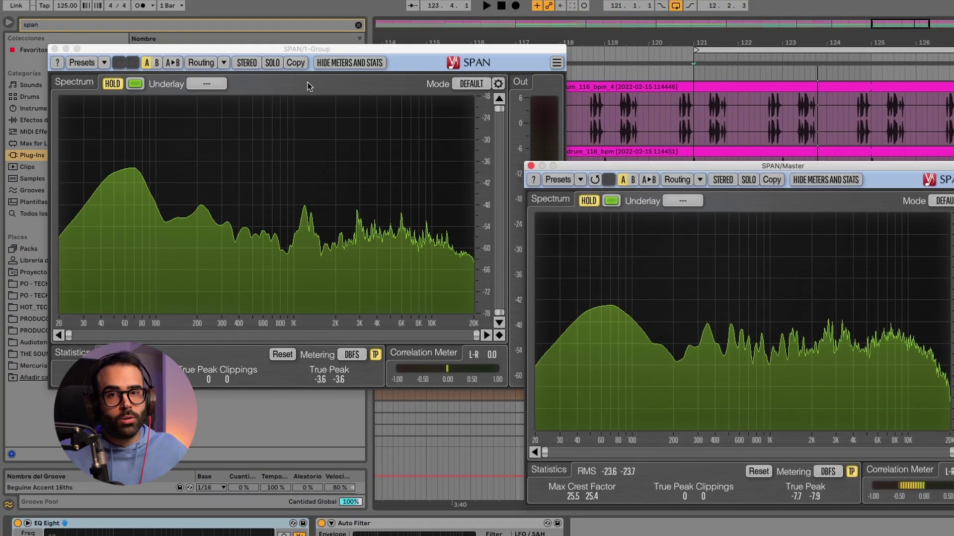
{"action": "left_click_drag", "start_coordinate": [216, 51], "coordinate": [220, 58]}
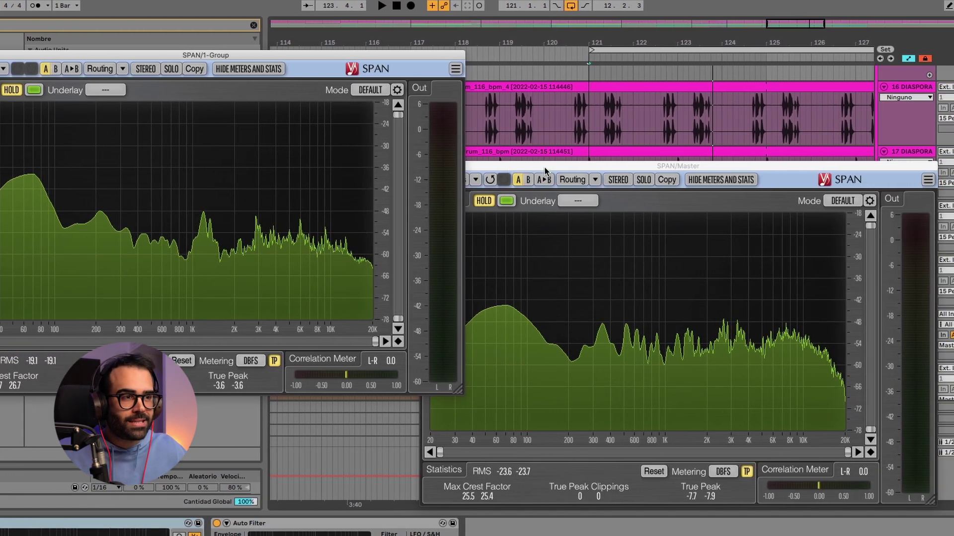
{"action": "left_click_drag", "start_coordinate": [544, 170], "coordinate": [541, 151]}
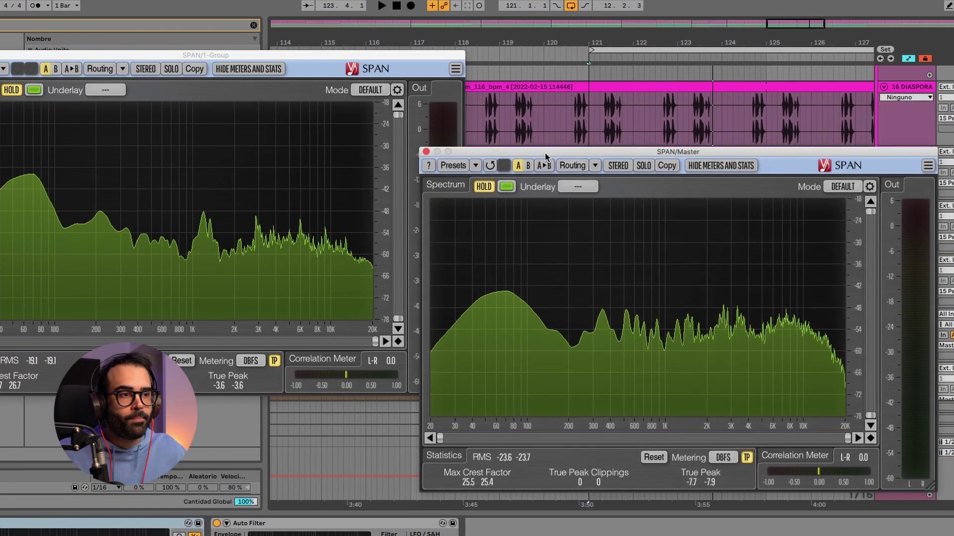